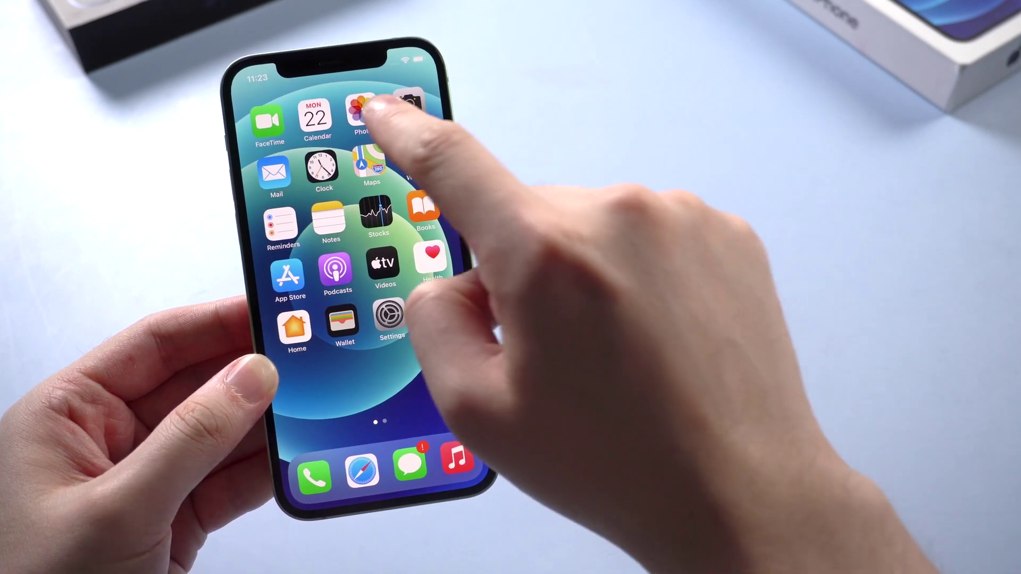
Step: Open the phone's photo library, scroll through it, and view the FIXED video and a home-screen screenshot
{"action": "left_click", "coordinate": [360, 109]}
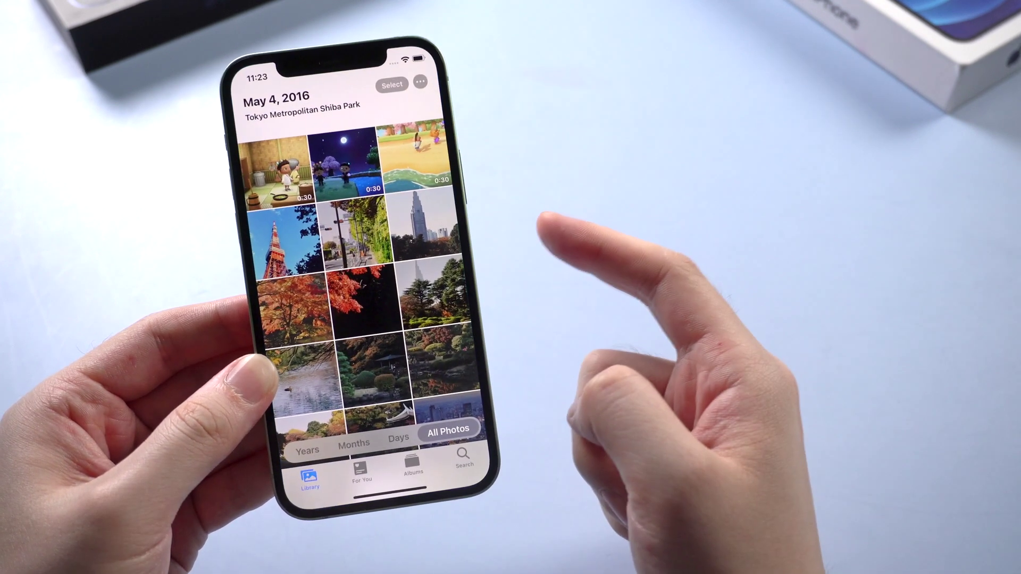
{"action": "scroll", "coordinate": [456, 346], "scroll_direction": "down", "scroll_amount": 10}
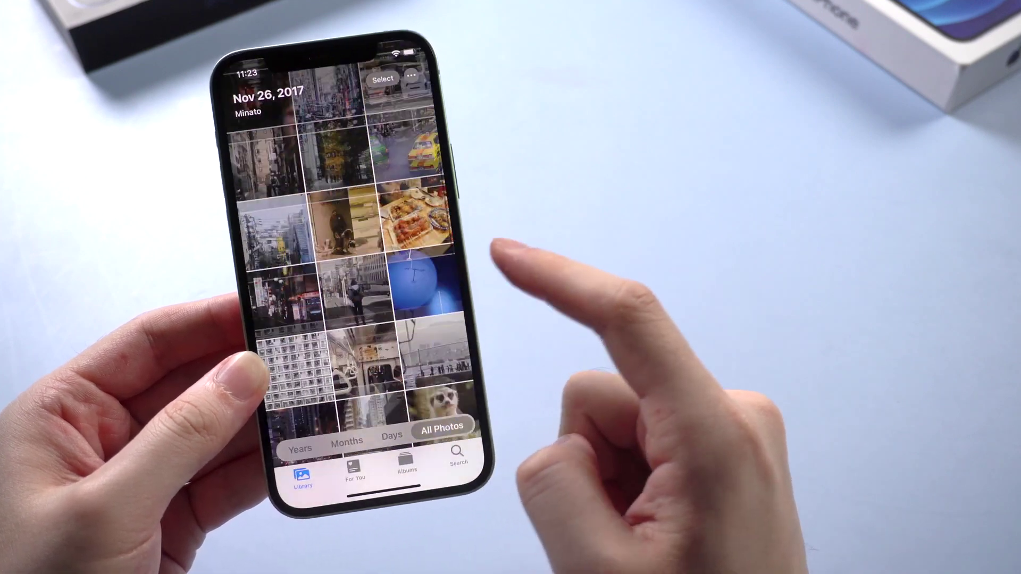
{"action": "scroll", "coordinate": [468, 372], "scroll_direction": "down", "scroll_amount": 10}
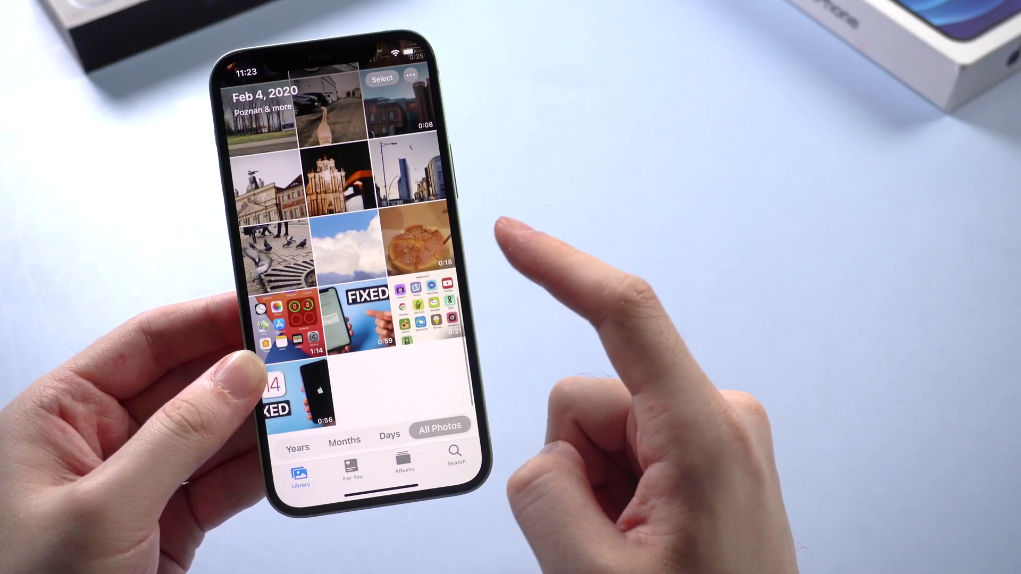
{"action": "left_click", "coordinate": [393, 319]}
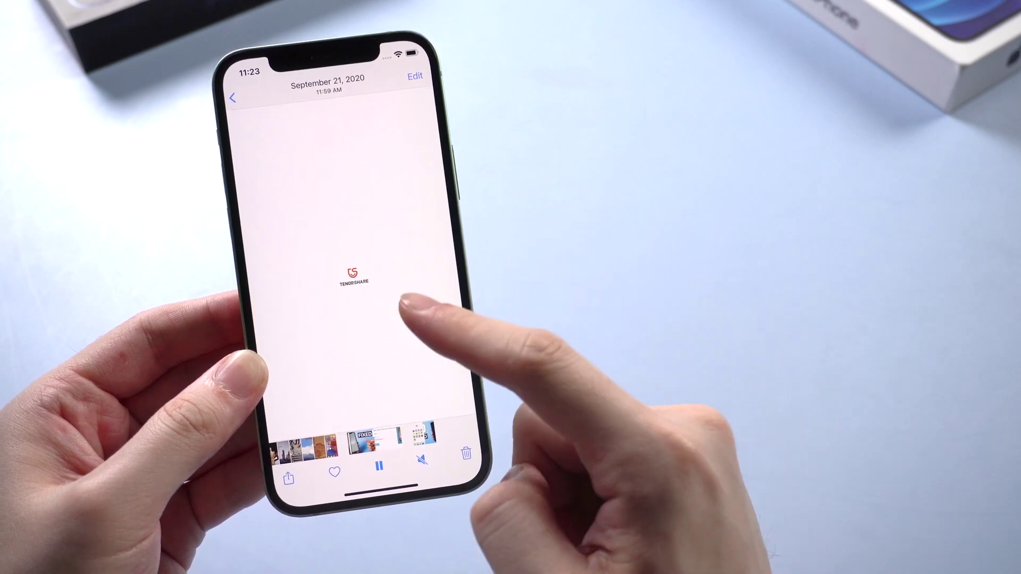
{"action": "left_click", "coordinate": [298, 340]}
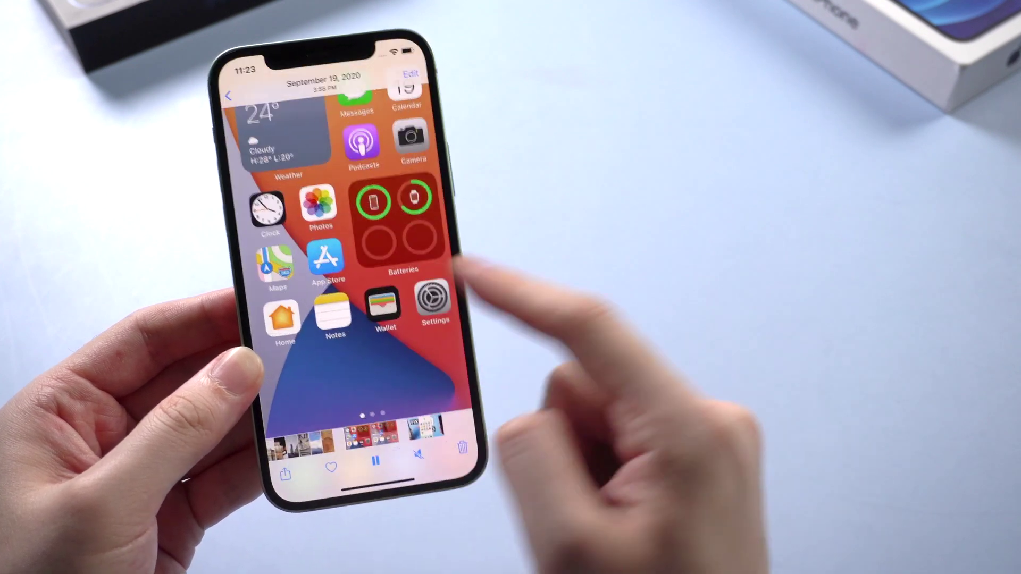
{"action": "left_click_drag", "start_coordinate": [433, 297], "coordinate": [436, 372]}
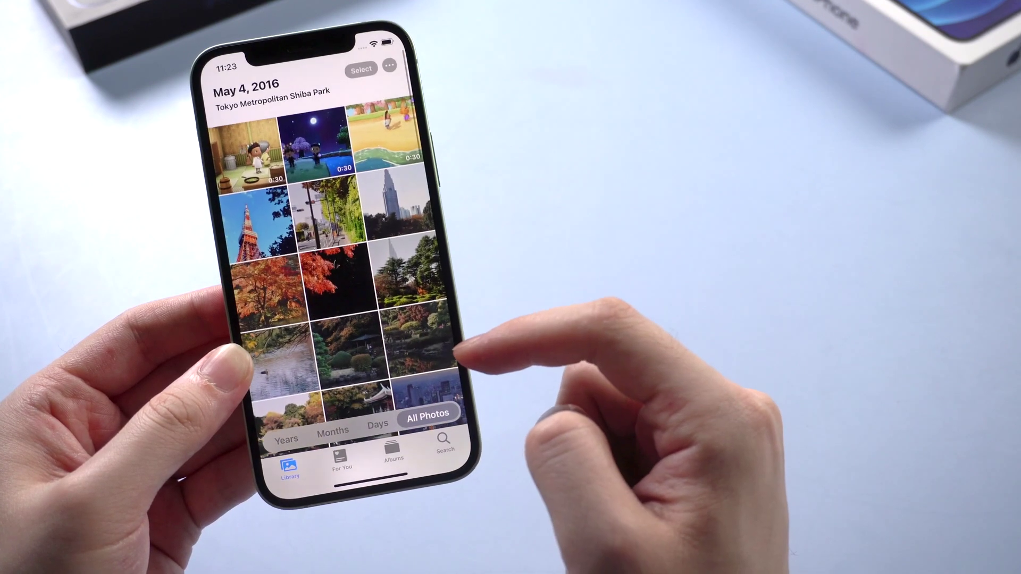
Step: Play the night-scene video full-screen on the phone
{"action": "left_click", "coordinate": [321, 149]}
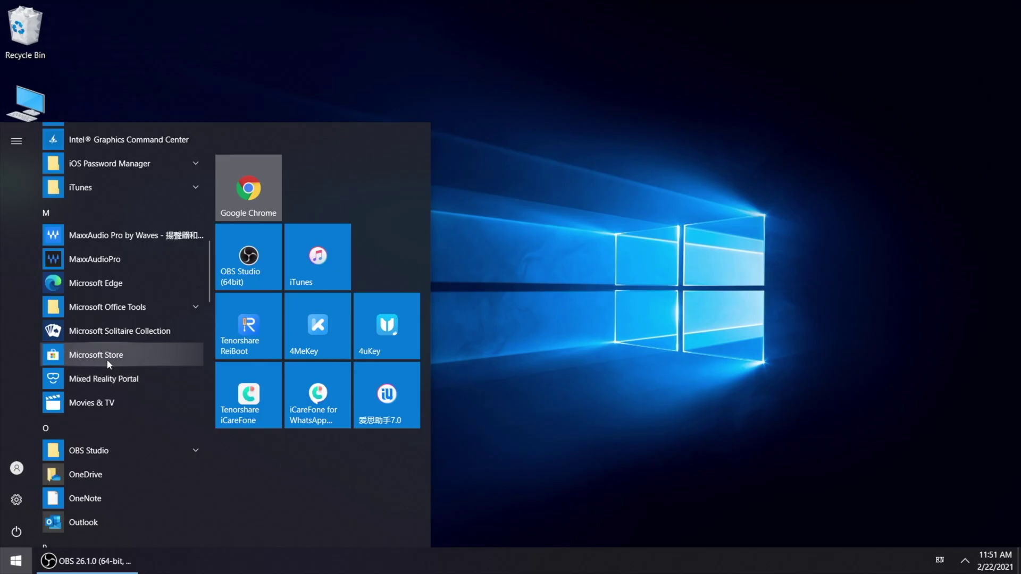
Step: Search Microsoft Store for 'itunes' and open the iTunes app's product page
{"action": "left_click", "coordinate": [127, 355]}
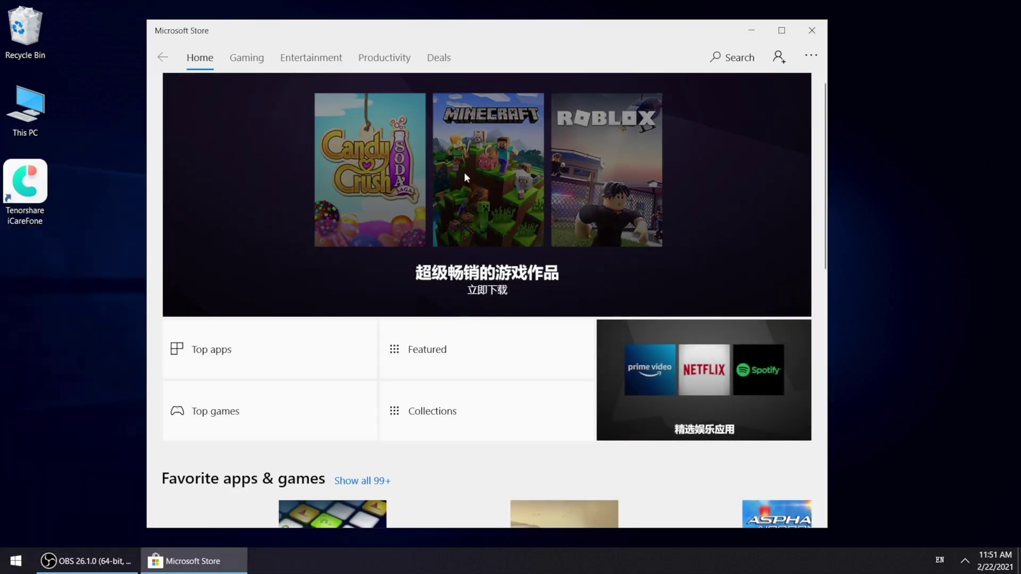
{"action": "left_click", "coordinate": [718, 57]}
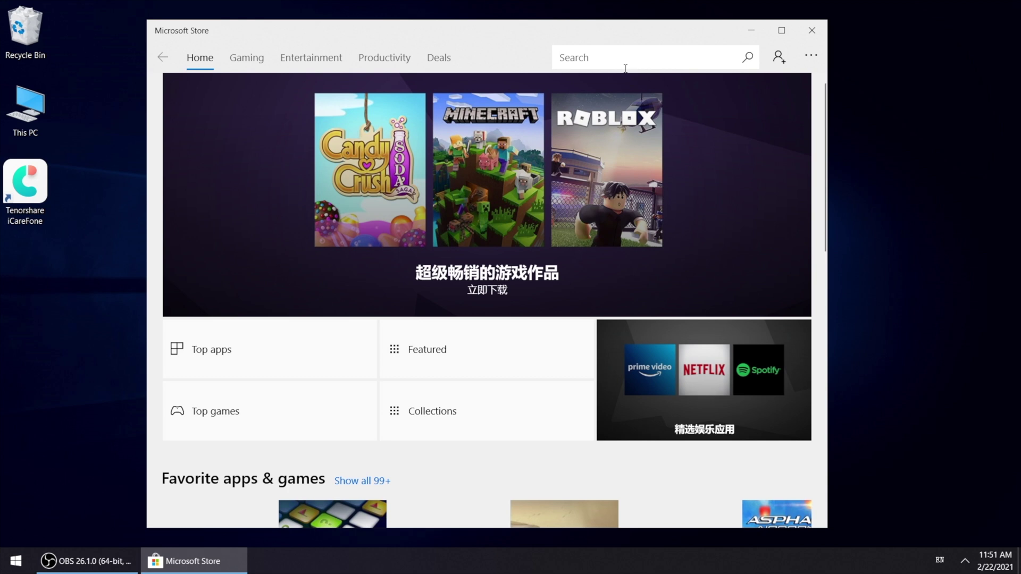
{"action": "type", "text": "itunes"}
{"action": "key", "text": "Return"}
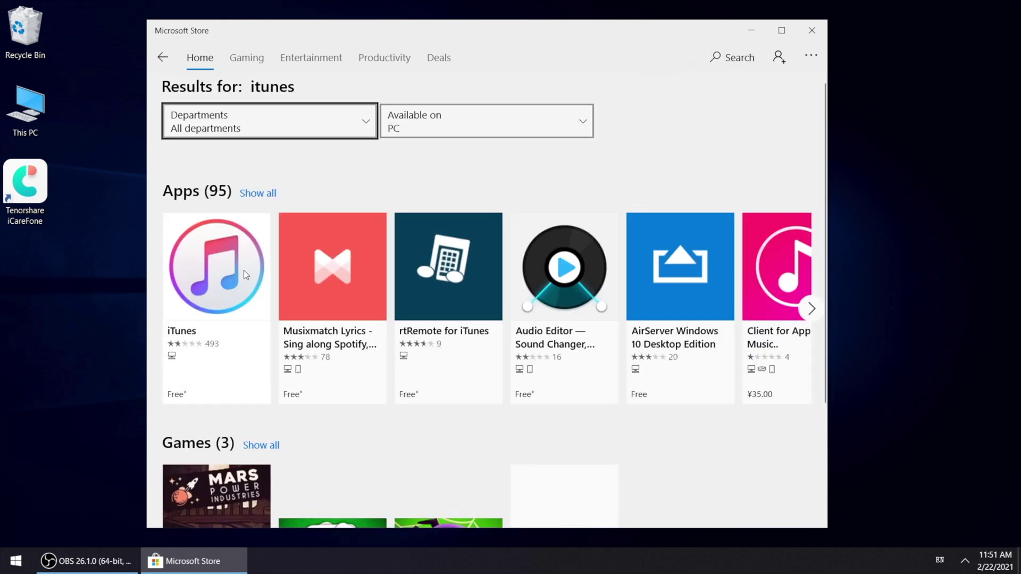
{"action": "left_click", "coordinate": [210, 295]}
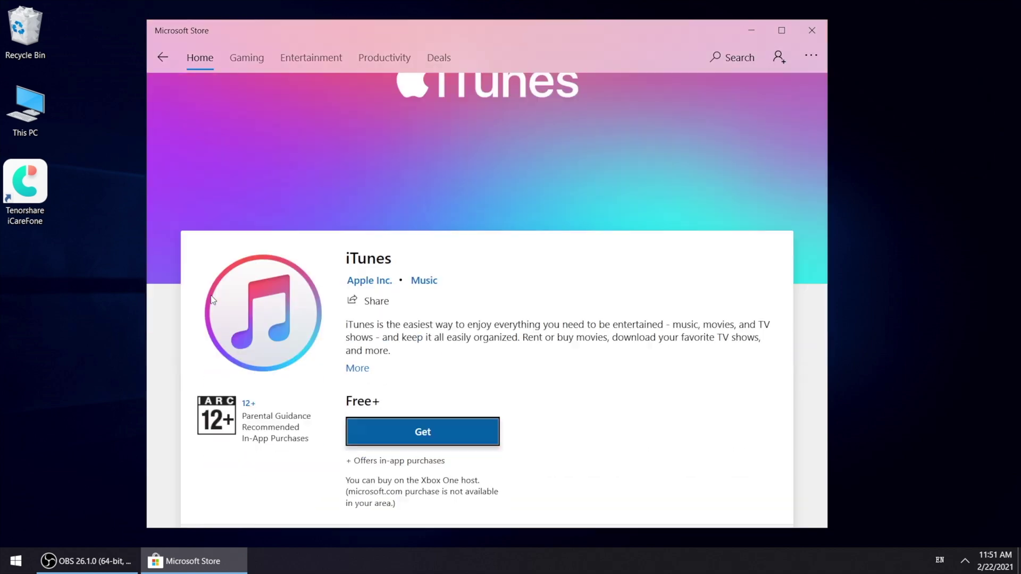
{"action": "scroll", "coordinate": [213, 300], "scroll_direction": "down", "scroll_amount": 3}
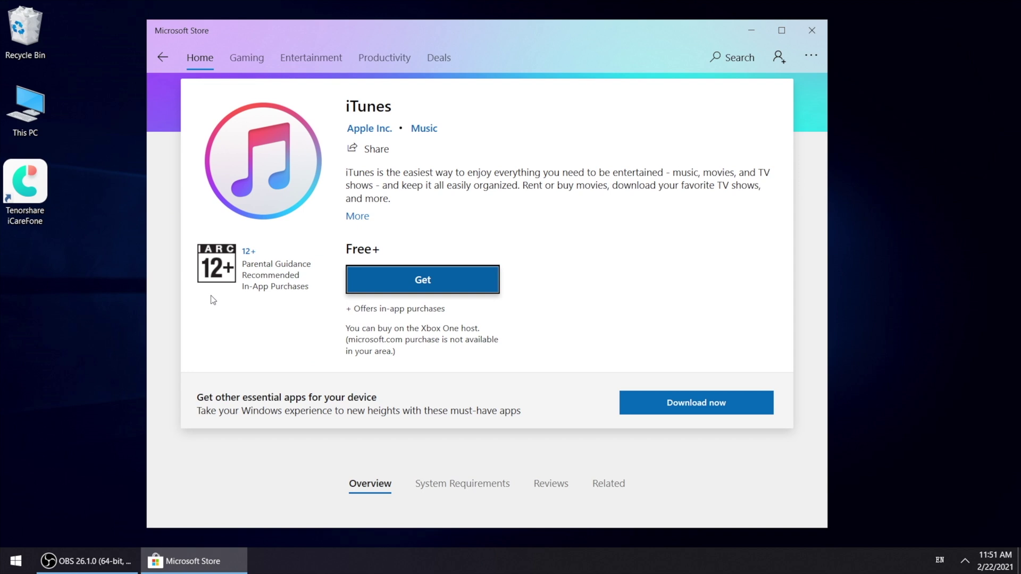
Step: Close the Store and browse This PC > iPhone > Internal Storage > DCIM > 100APPLE
{"action": "key", "text": "alt+F4"}
{"action": "double_click", "coordinate": [37, 120]}
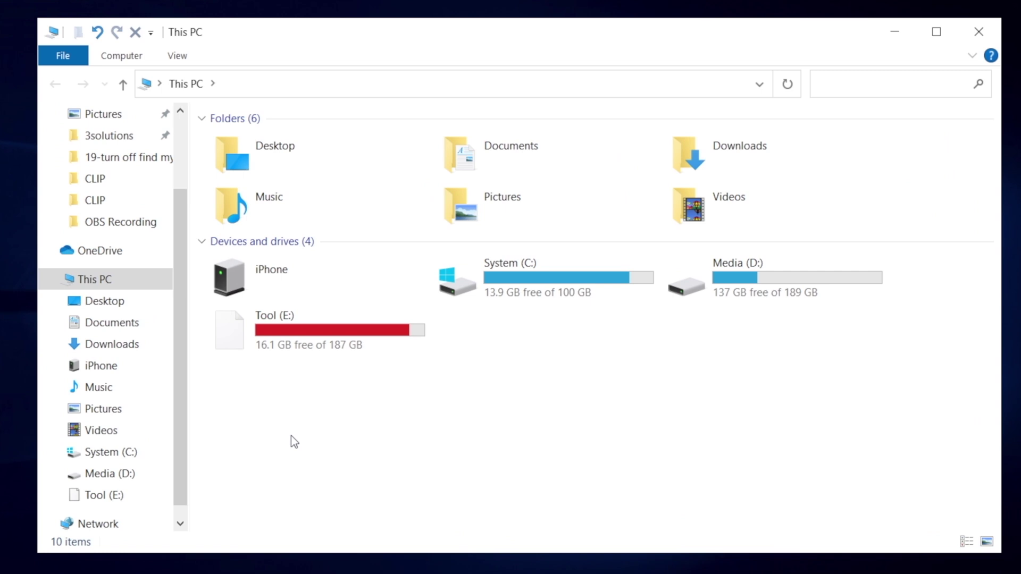
{"action": "double_click", "coordinate": [292, 274]}
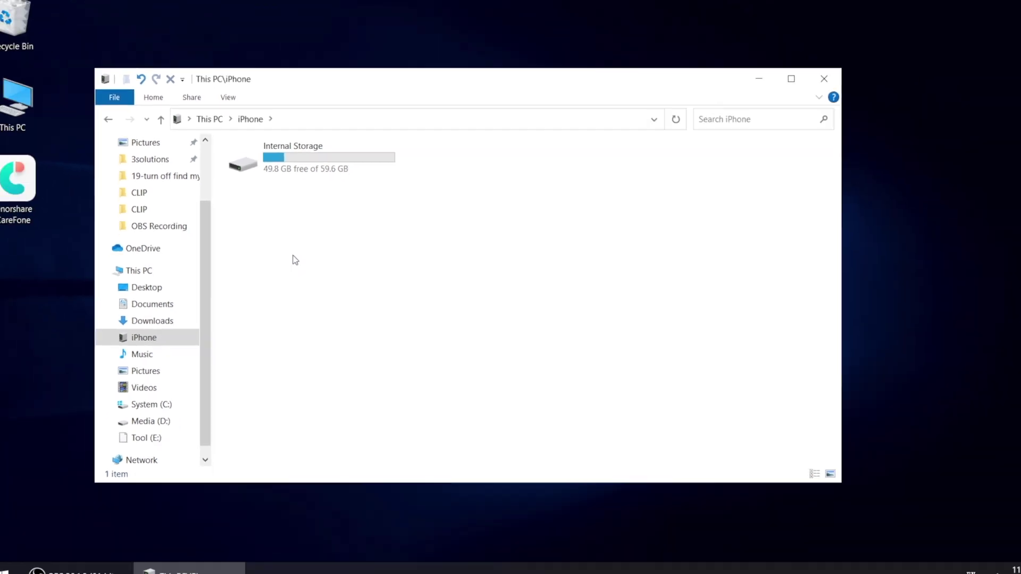
{"action": "double_click", "coordinate": [300, 180]}
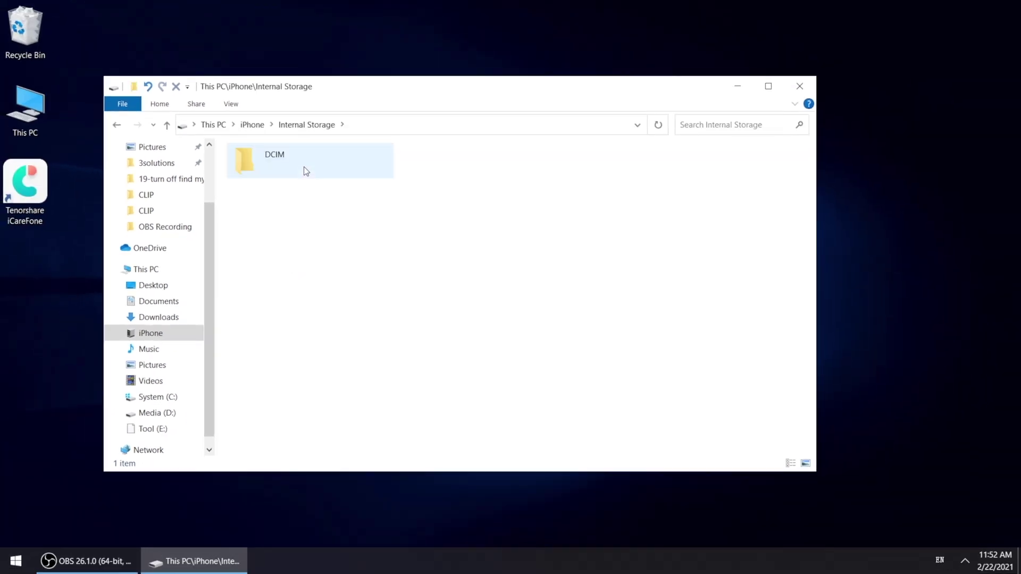
{"action": "double_click", "coordinate": [304, 167]}
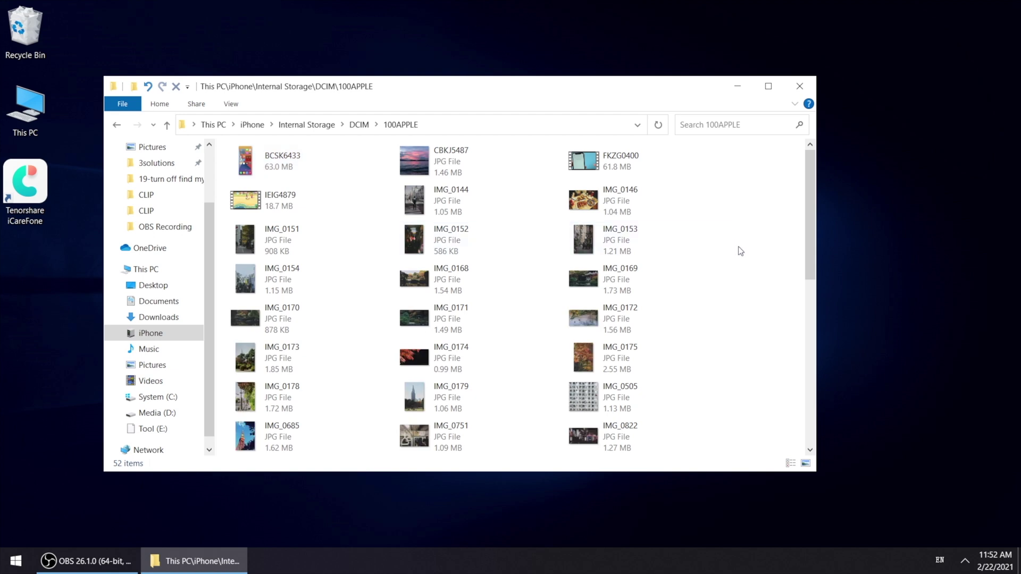
{"action": "scroll", "coordinate": [740, 251], "scroll_direction": "down", "scroll_amount": 10}
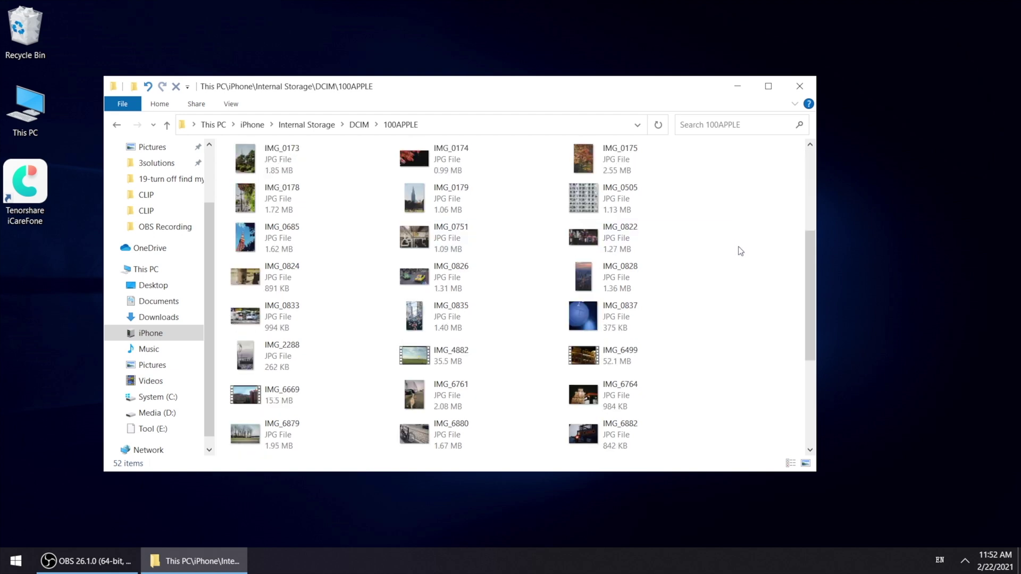
{"action": "scroll", "coordinate": [741, 251], "scroll_direction": "up", "scroll_amount": 10}
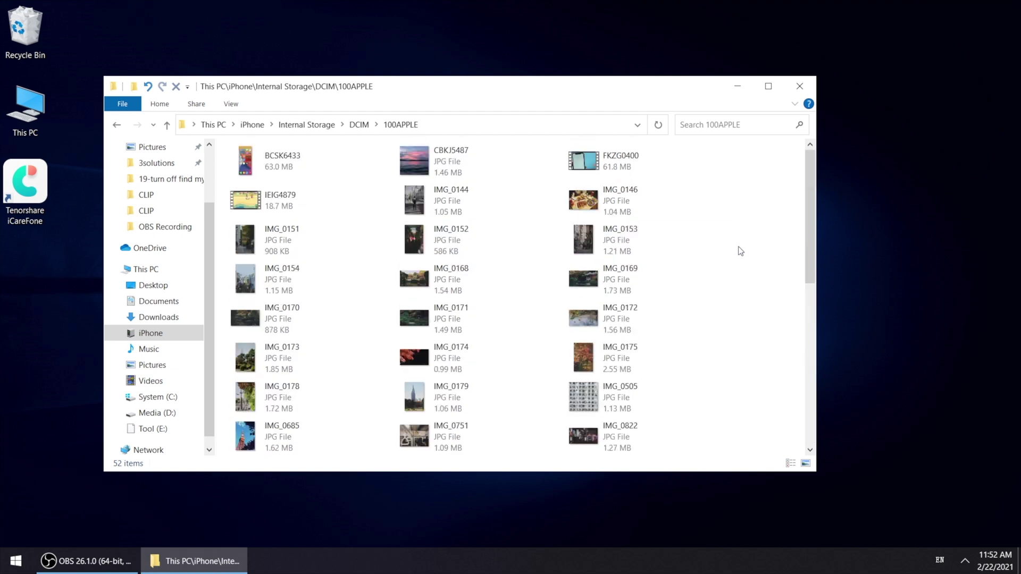
Step: Group the 100APPLE files by file type and select the IMG_4882 video
{"action": "right_click", "coordinate": [742, 206]}
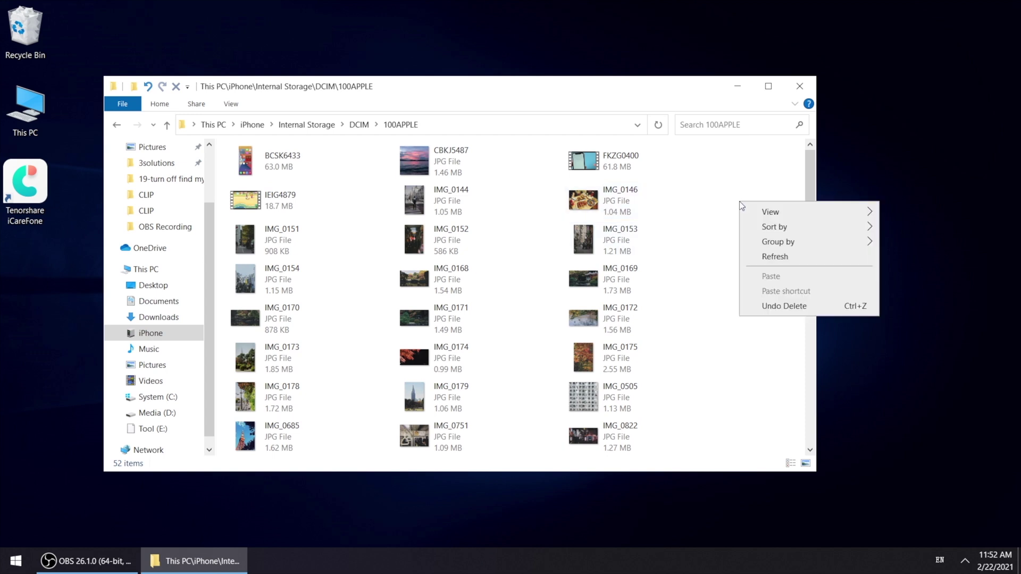
{"action": "mouse_move", "coordinate": [816, 243]}
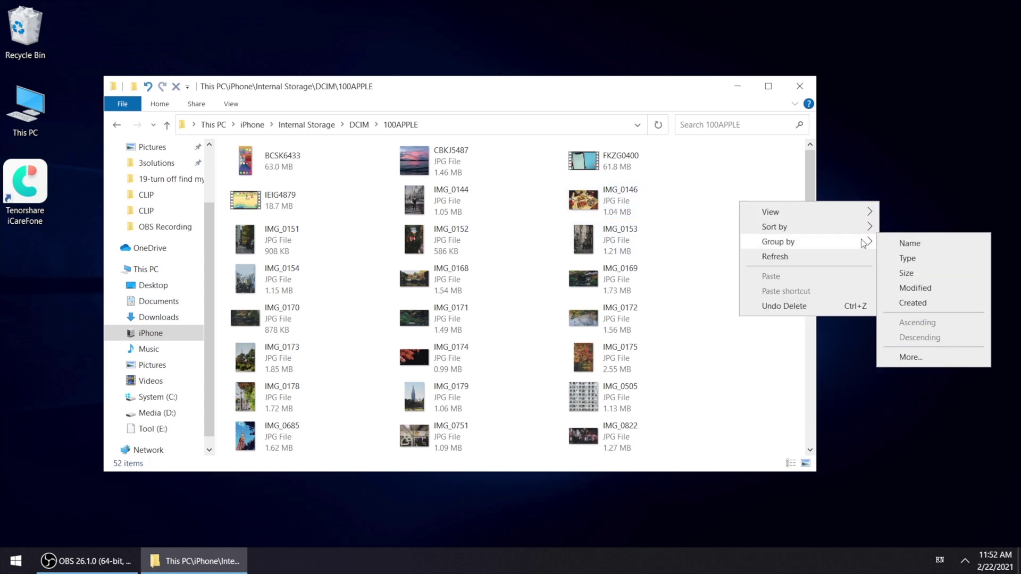
{"action": "left_click", "coordinate": [920, 259]}
{"action": "scroll", "coordinate": [722, 274], "scroll_direction": "down", "scroll_amount": 10}
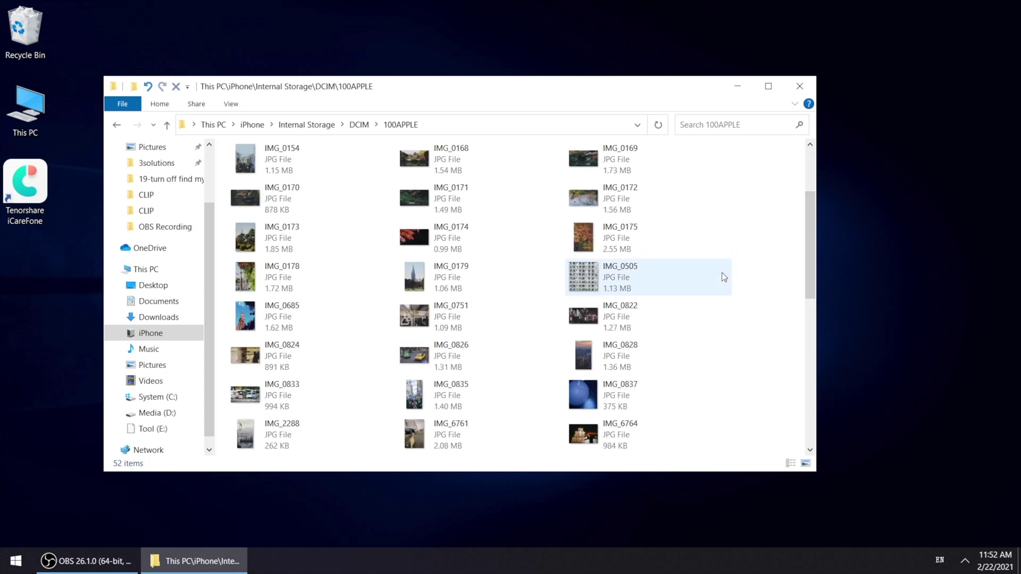
{"action": "scroll", "coordinate": [723, 276], "scroll_direction": "down", "scroll_amount": 1}
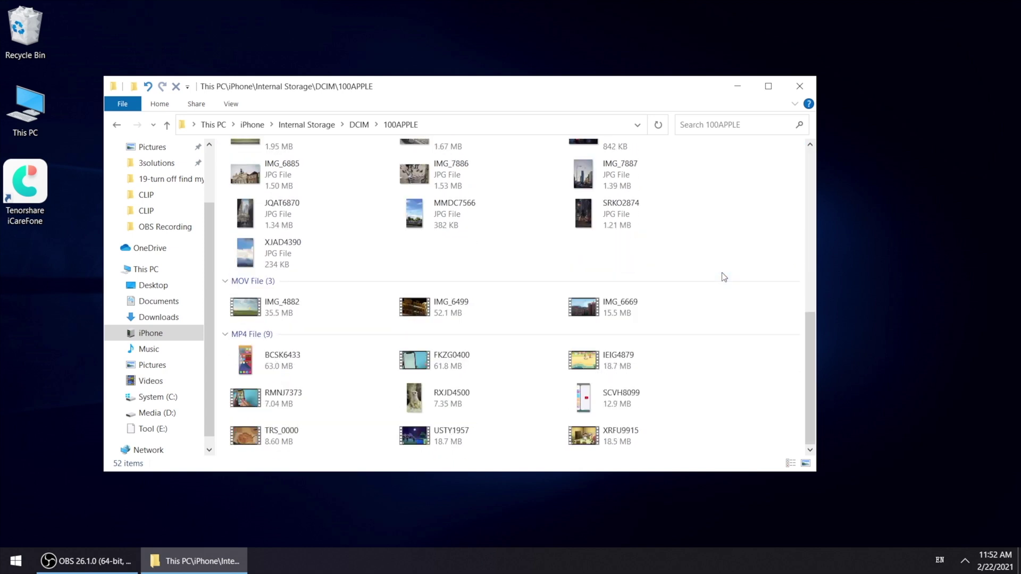
{"action": "left_click_drag", "start_coordinate": [759, 314], "coordinate": [251, 448]}
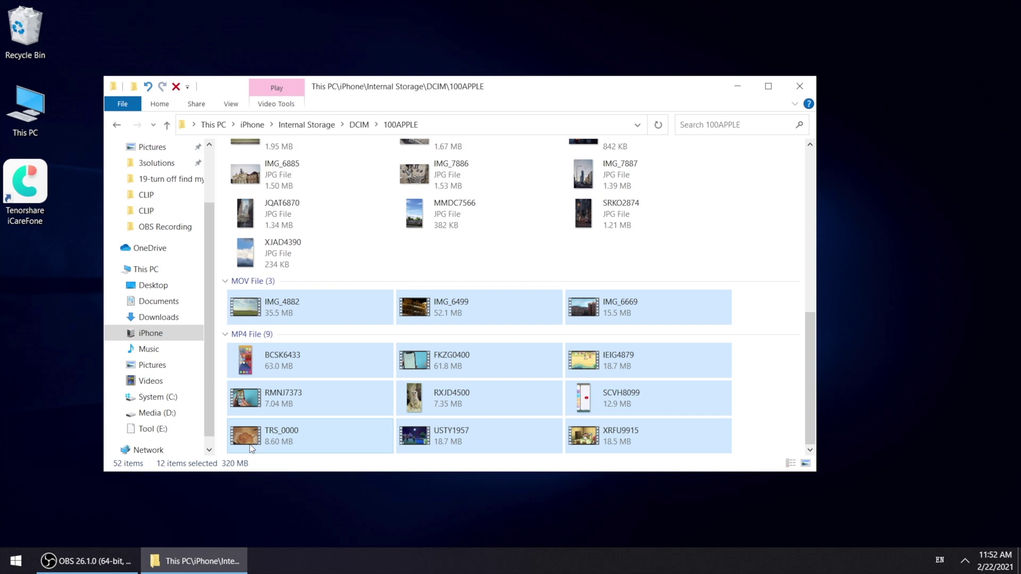
{"action": "left_click", "coordinate": [766, 308]}
Step: Copy IMG_4882 onto the desktop and open the pasted copy
{"action": "right_click", "coordinate": [248, 312]}
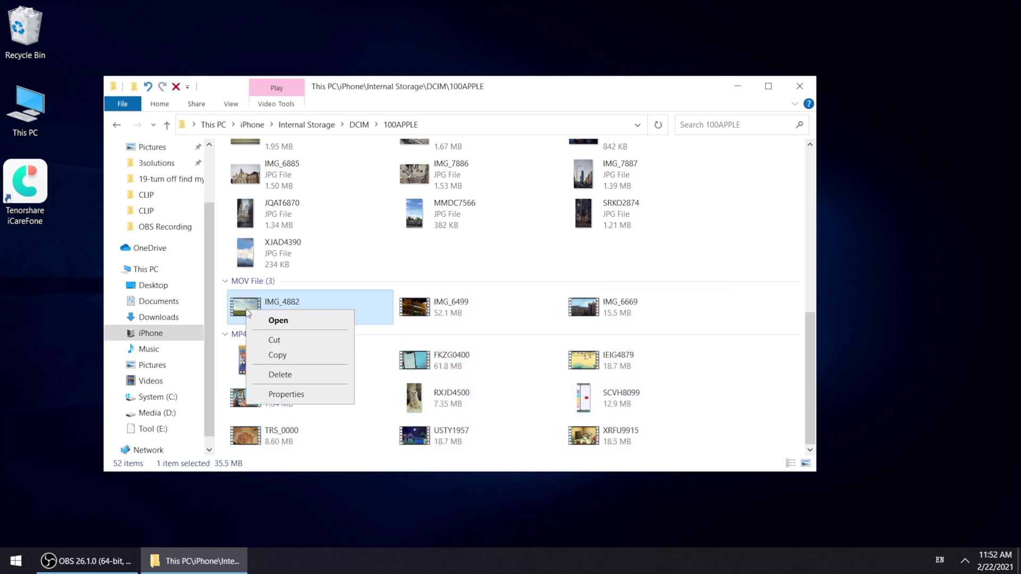
{"action": "left_click", "coordinate": [285, 357]}
{"action": "right_click", "coordinate": [35, 280]}
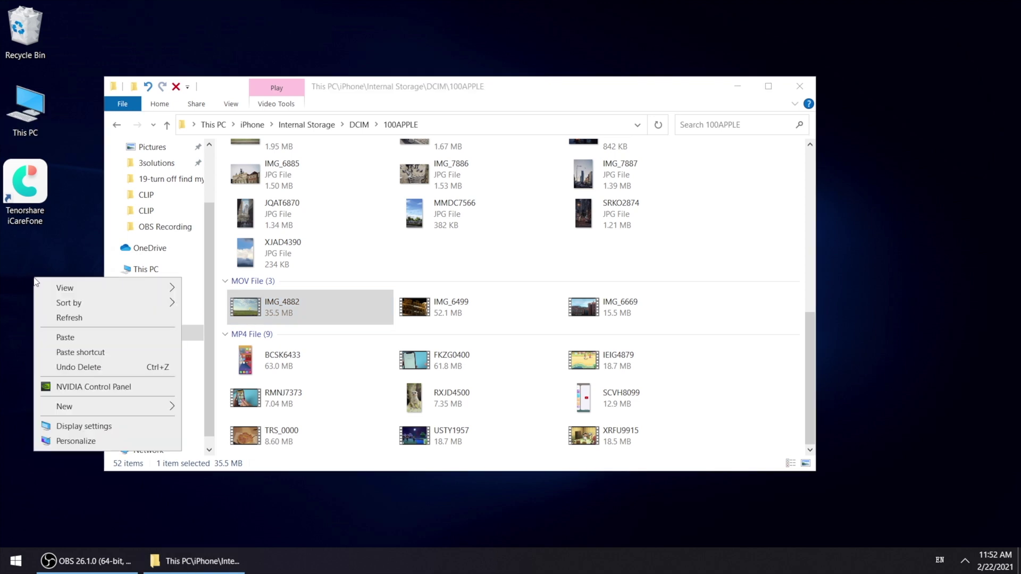
{"action": "left_click", "coordinate": [72, 341]}
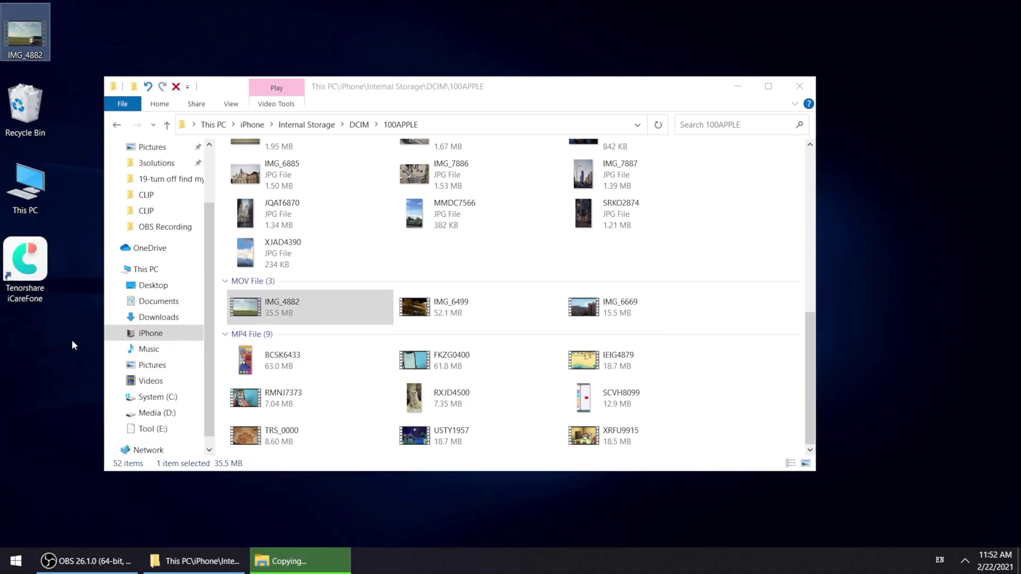
{"action": "double_click", "coordinate": [26, 34]}
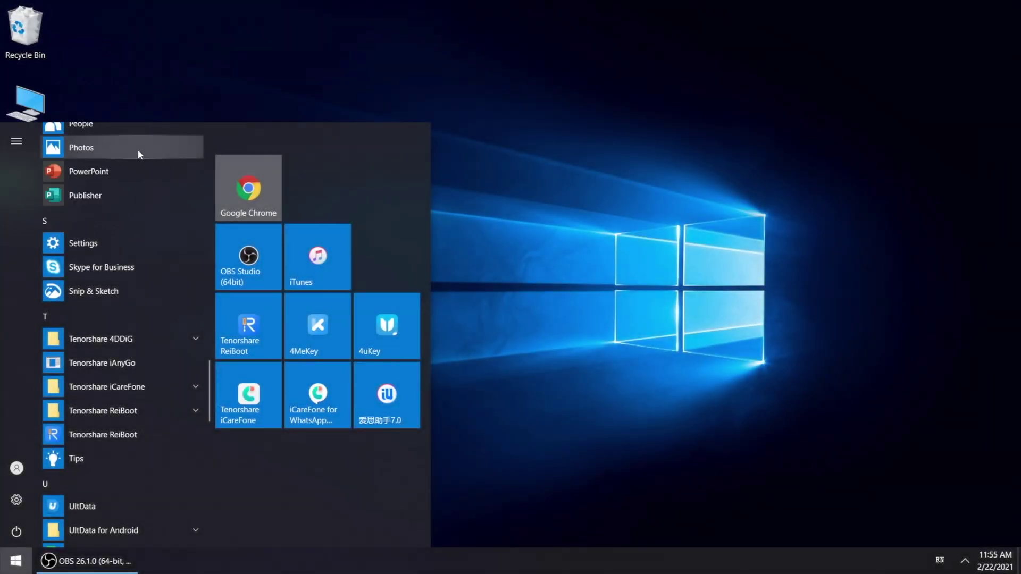
Step: Launch Photos and start an import from the connected iPhone as a USB device
{"action": "left_click", "coordinate": [138, 150]}
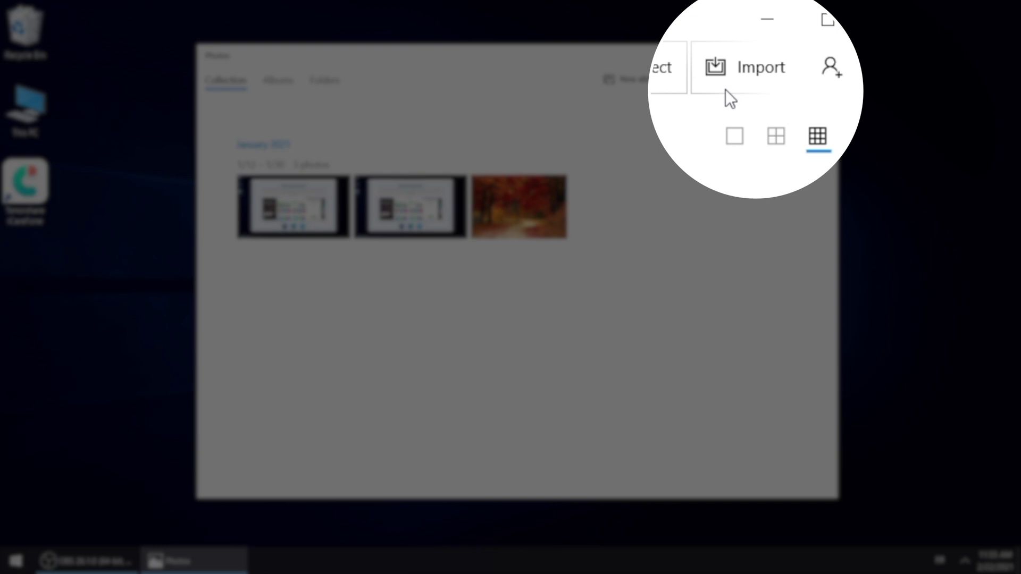
{"action": "left_click", "coordinate": [757, 80]}
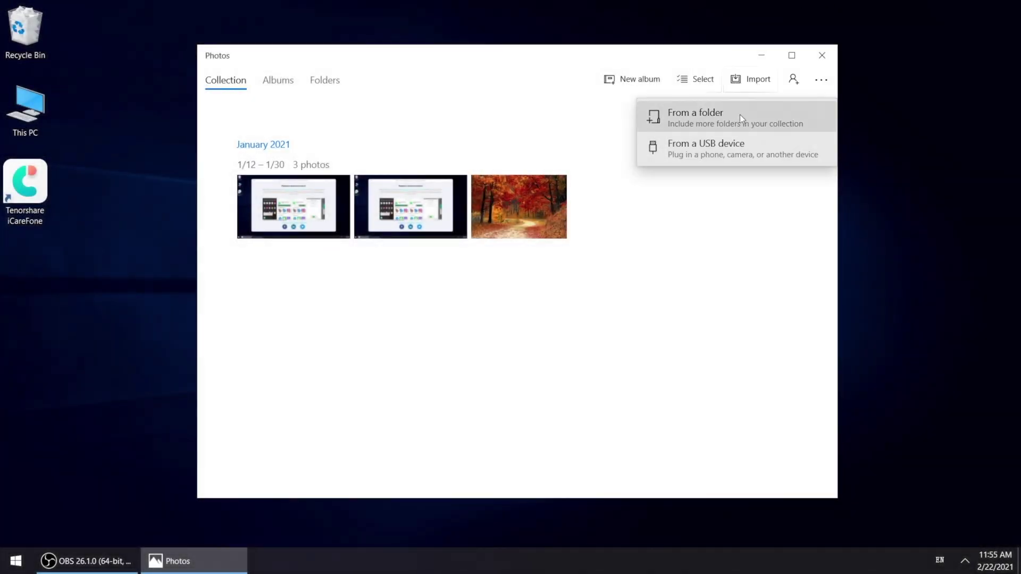
{"action": "left_click", "coordinate": [712, 155]}
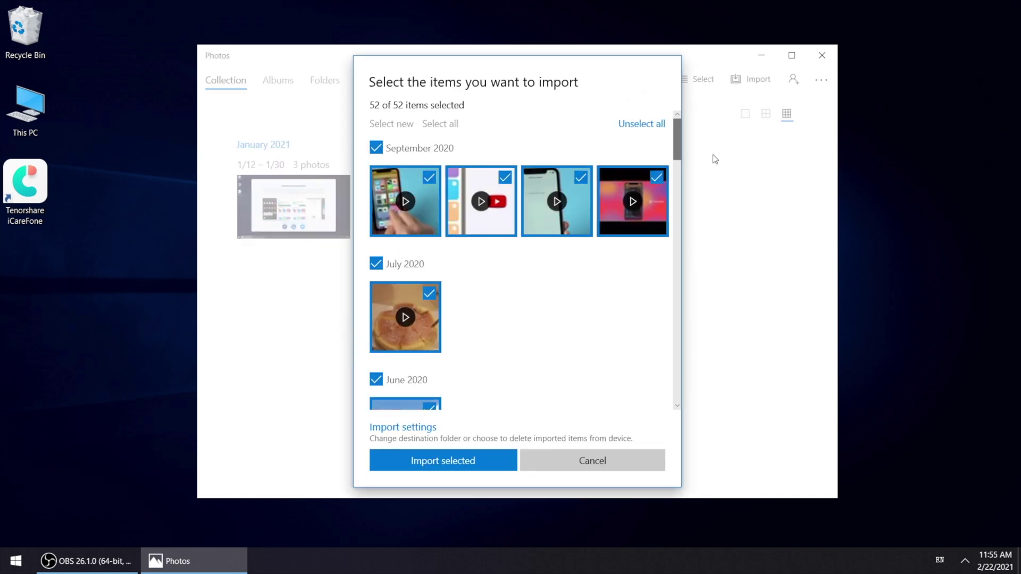
{"action": "scroll", "coordinate": [632, 310], "scroll_direction": "down", "scroll_amount": 15}
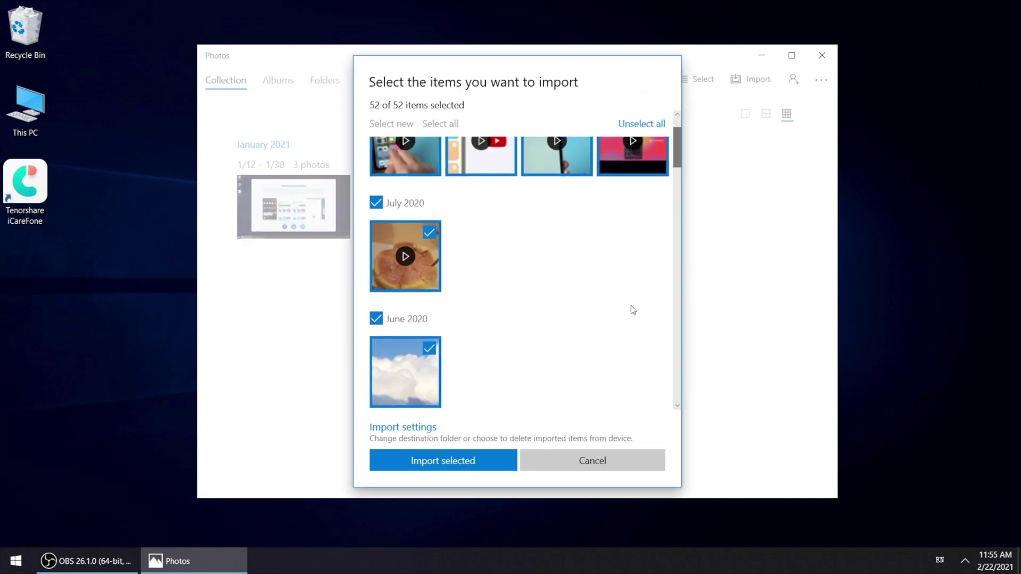
{"action": "left_click_drag", "start_coordinate": [675, 345], "coordinate": [674, 152]}
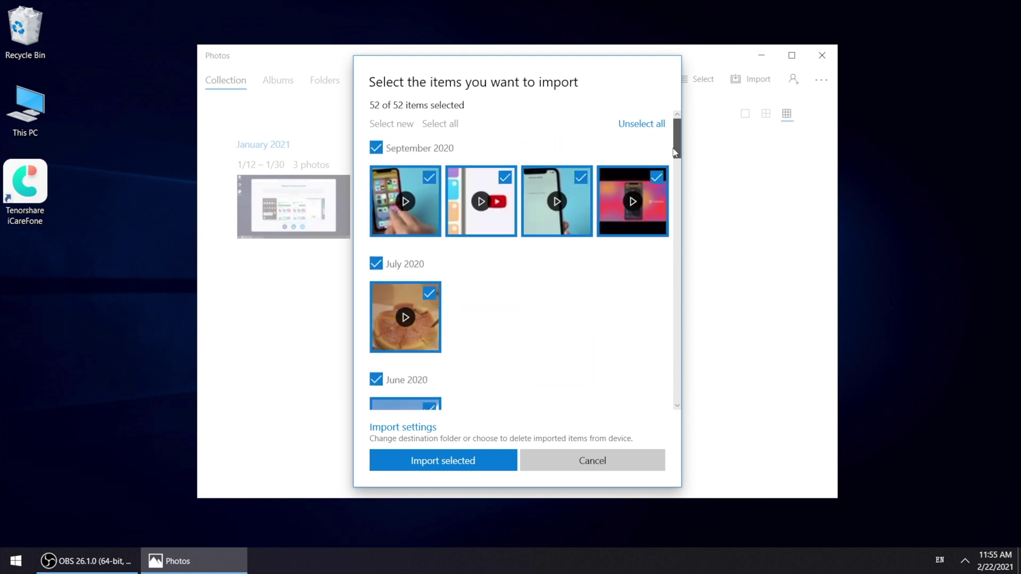
Step: Import only the first September 2020 video and play RMNJ7373.MP4
{"action": "left_click", "coordinate": [649, 125]}
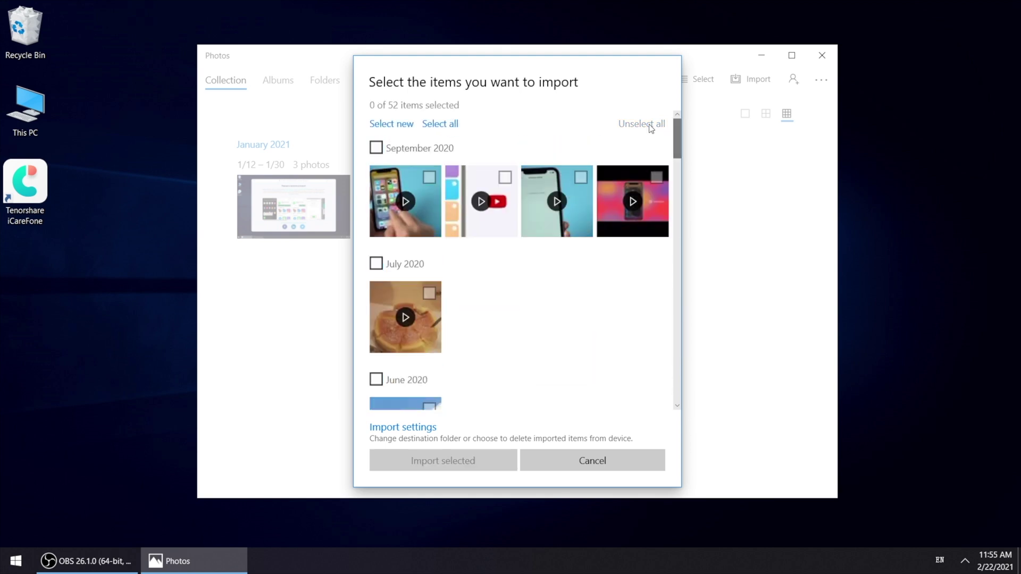
{"action": "left_click", "coordinate": [429, 179]}
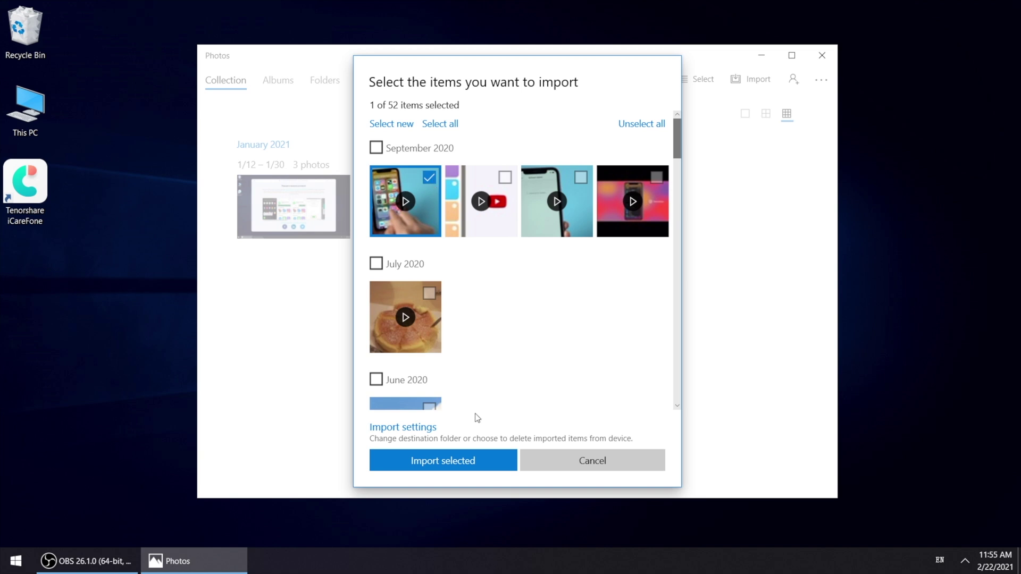
{"action": "left_click", "coordinate": [463, 460]}
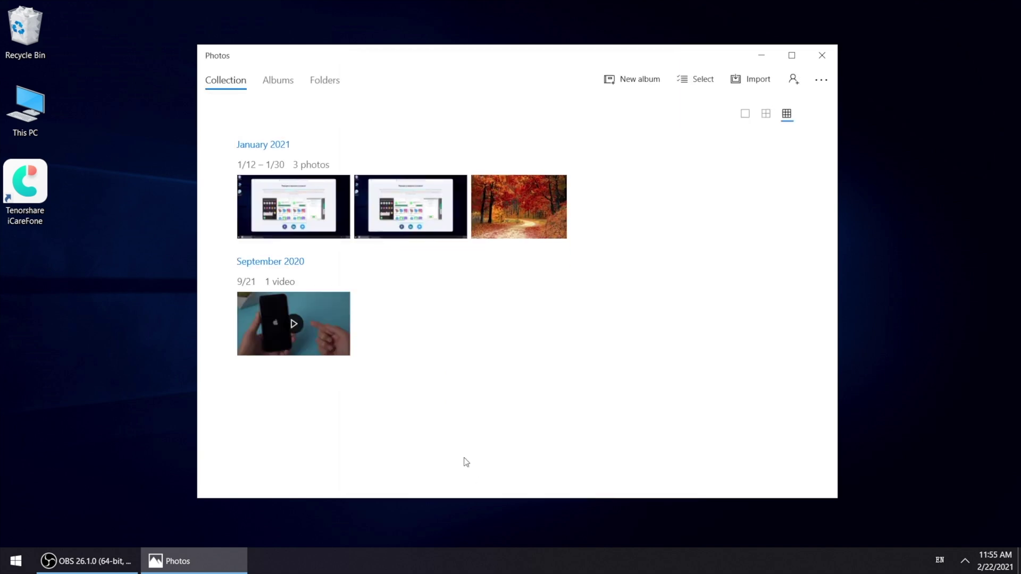
{"action": "left_click", "coordinate": [330, 320]}
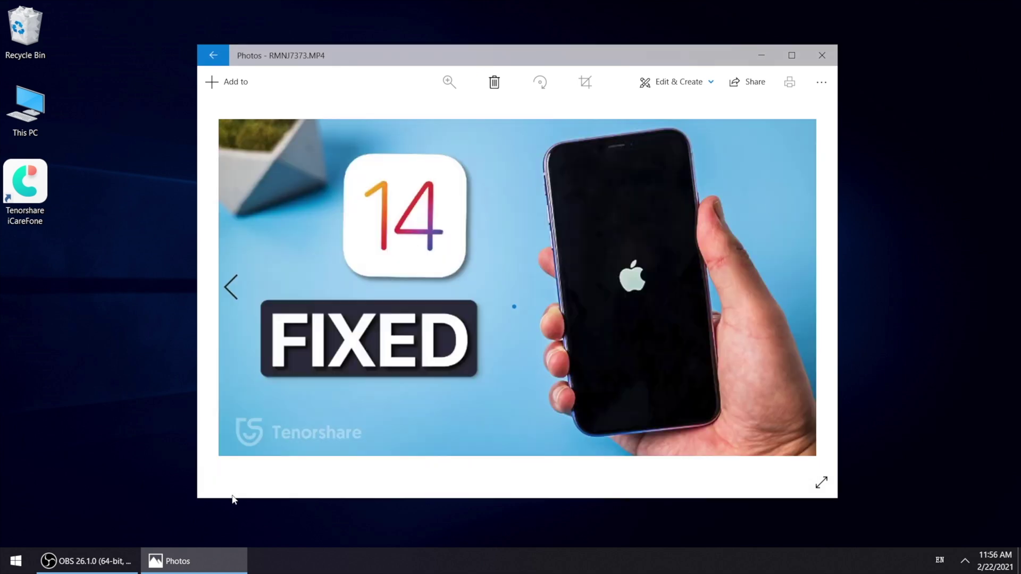
{"action": "left_click", "coordinate": [213, 483]}
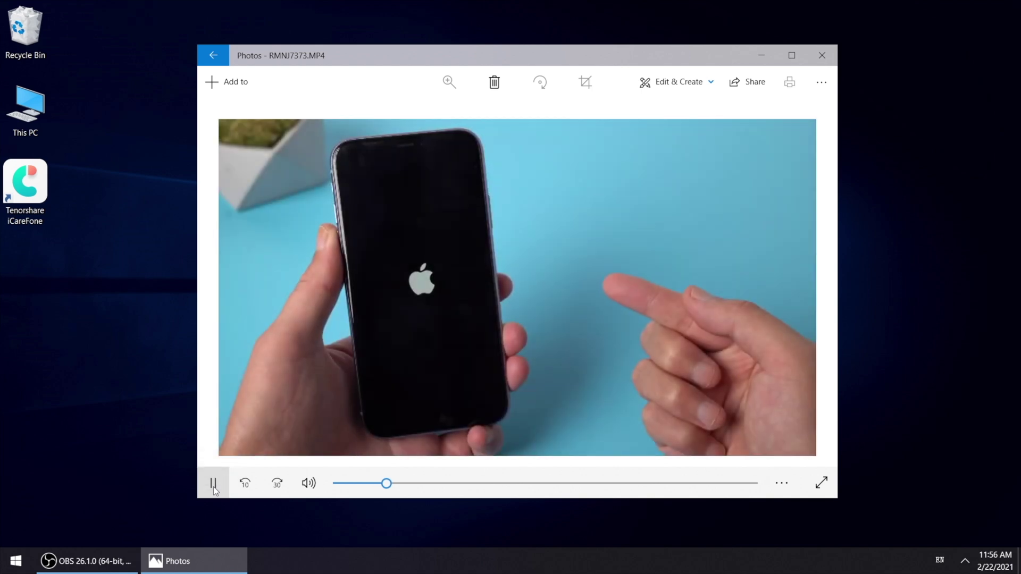
Step: Pause RMNJ7373.MP4 partway through its playback
{"action": "left_click", "coordinate": [213, 485]}
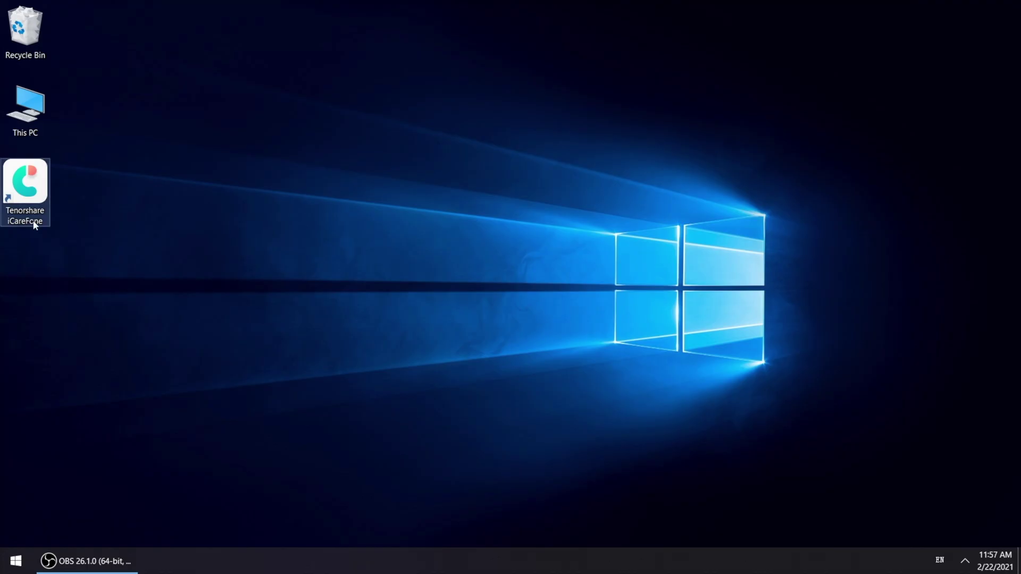
Step: Launch iCareFone and open the Manage view listing the iPhone 12's 52 photos and videos
{"action": "left_click", "coordinate": [31, 207]}
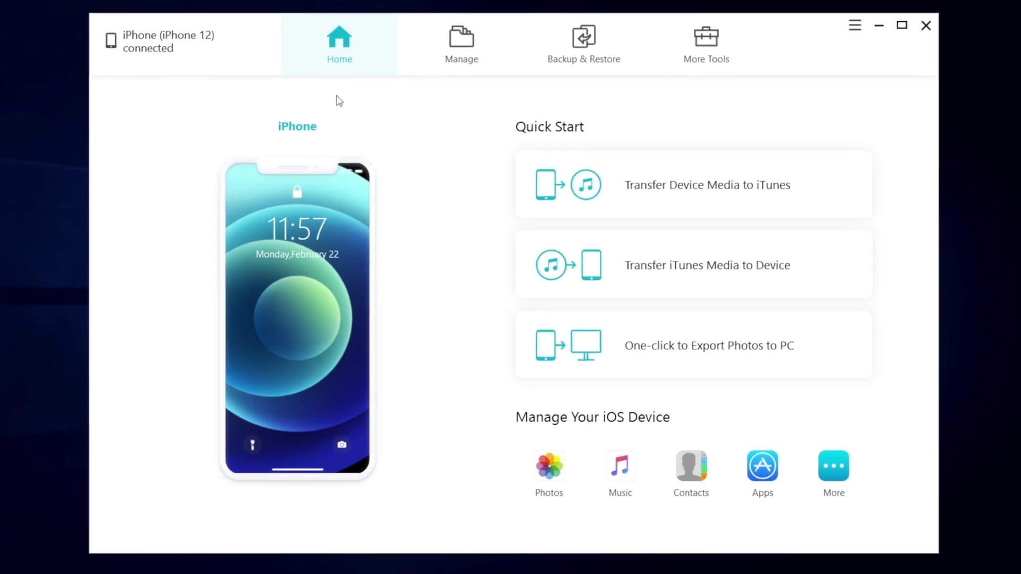
{"action": "left_click", "coordinate": [470, 60]}
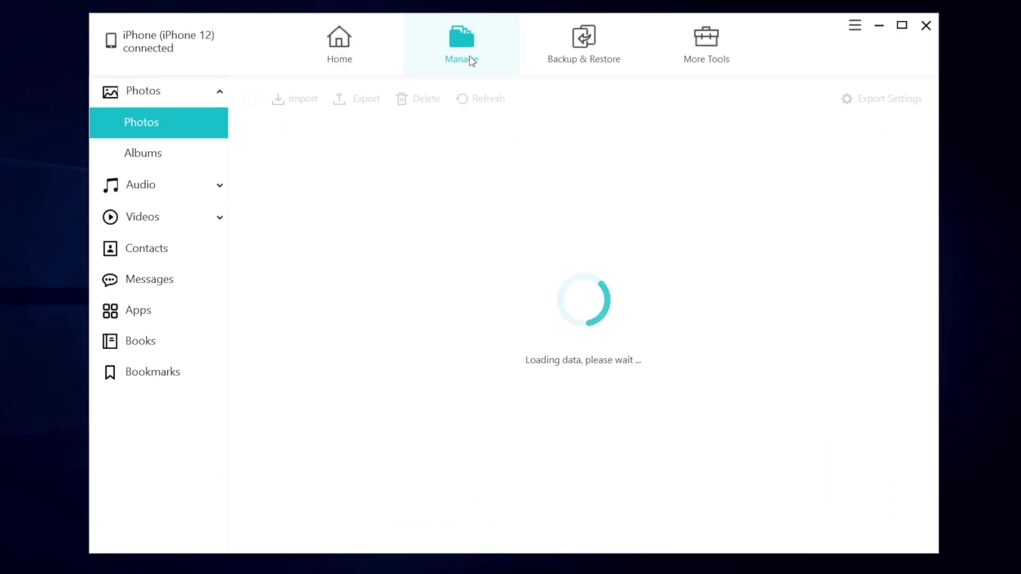
{"action": "scroll", "coordinate": [655, 272], "scroll_direction": "down", "scroll_amount": 10}
{"action": "scroll", "coordinate": [655, 266], "scroll_direction": "up", "scroll_amount": 10}
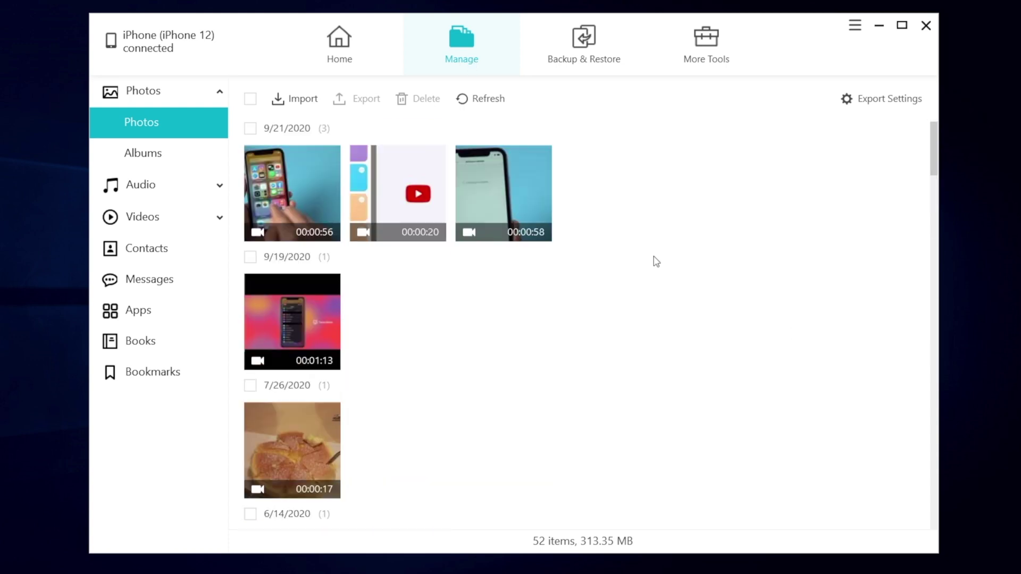
Step: Export the 9/19/2020 video IMG_0047.MP4 to the Desktop and dismiss the success message
{"action": "left_click", "coordinate": [254, 285]}
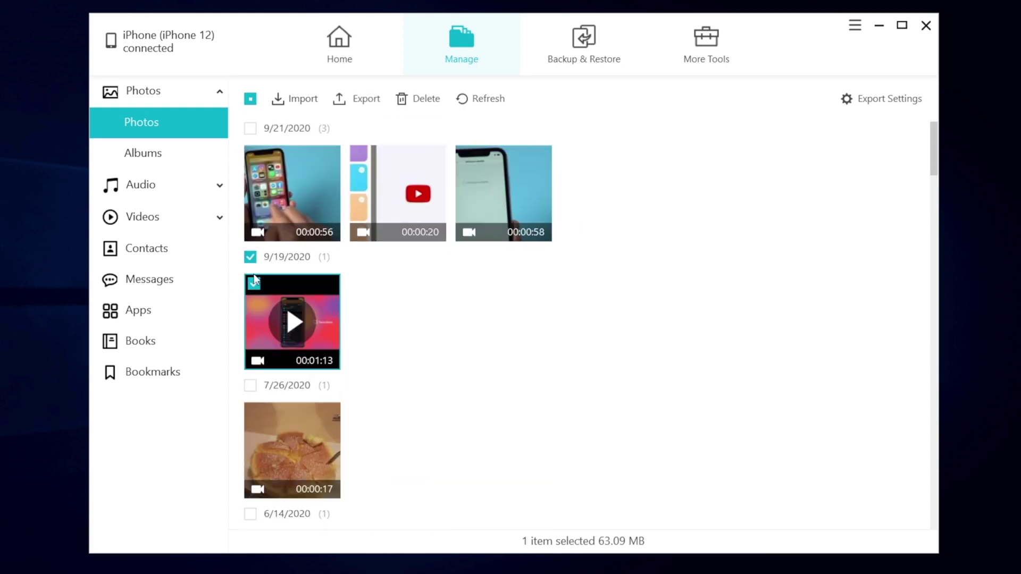
{"action": "left_click", "coordinate": [251, 129]}
{"action": "left_click", "coordinate": [250, 129]}
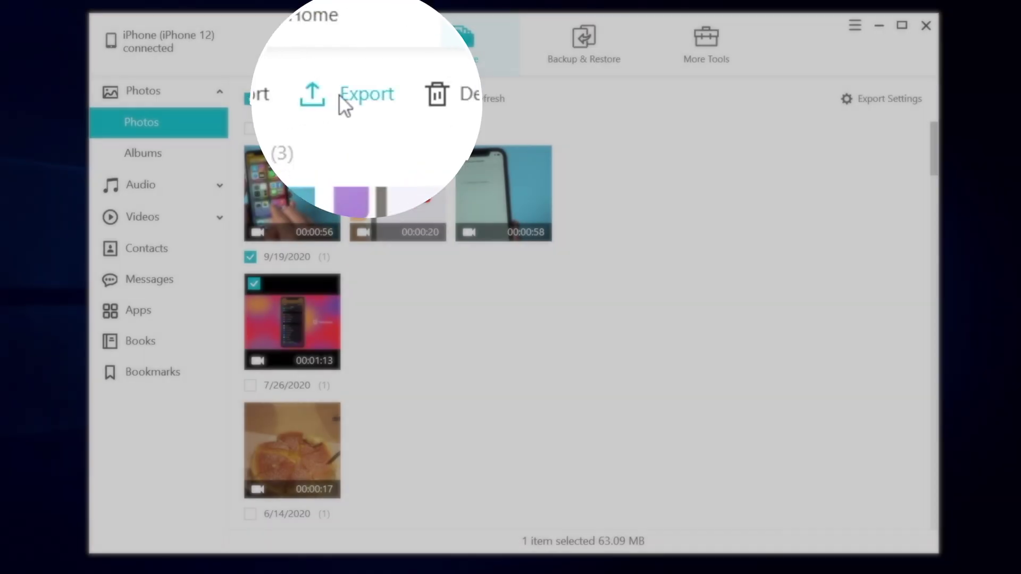
{"action": "left_click", "coordinate": [355, 101]}
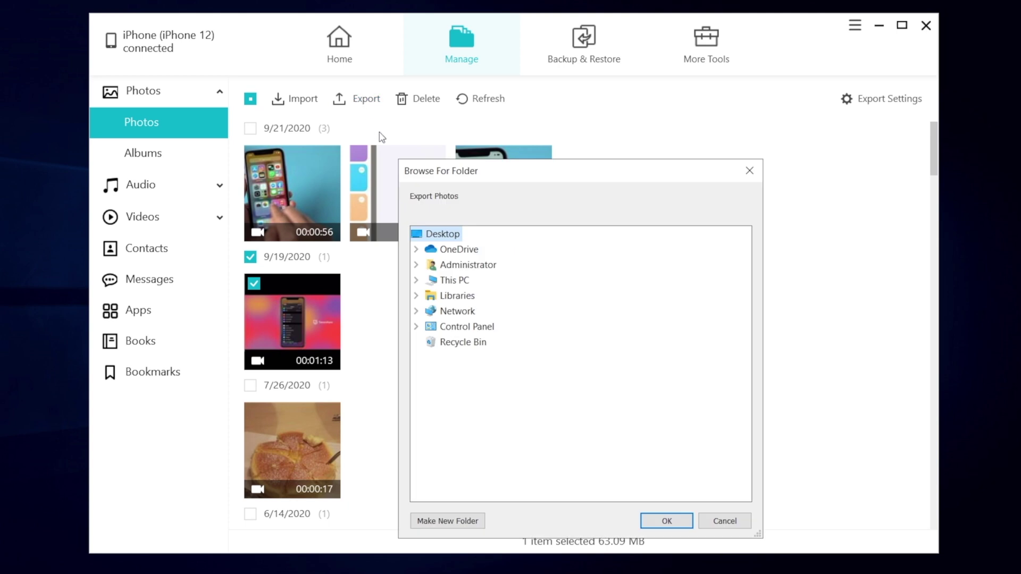
{"action": "left_click", "coordinate": [667, 520]}
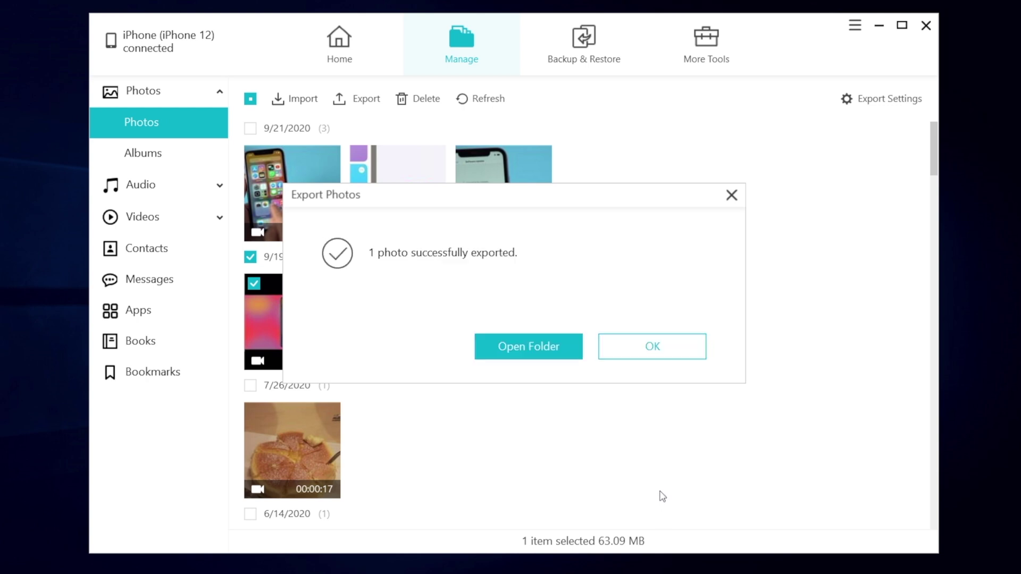
{"action": "left_click", "coordinate": [633, 346]}
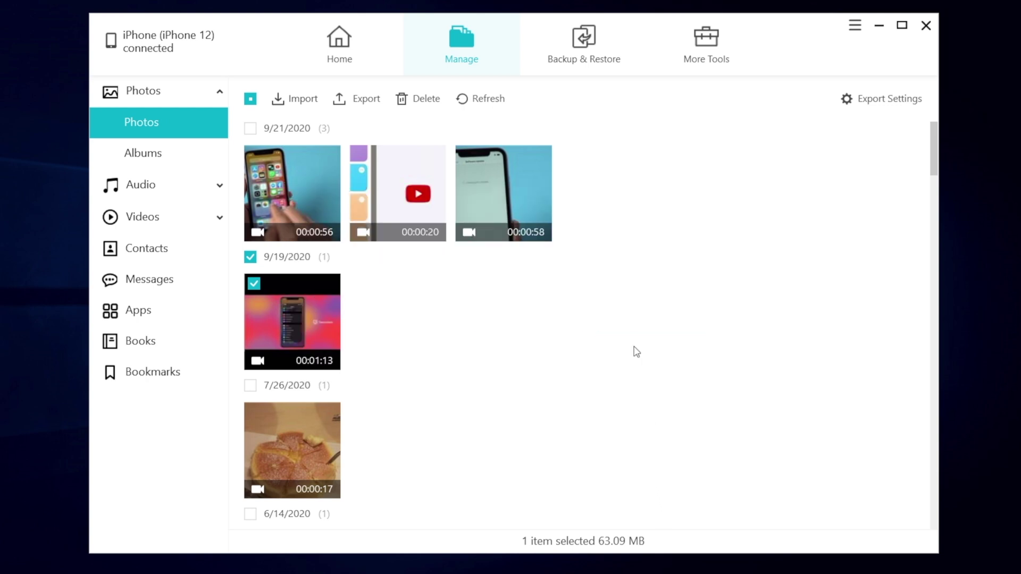